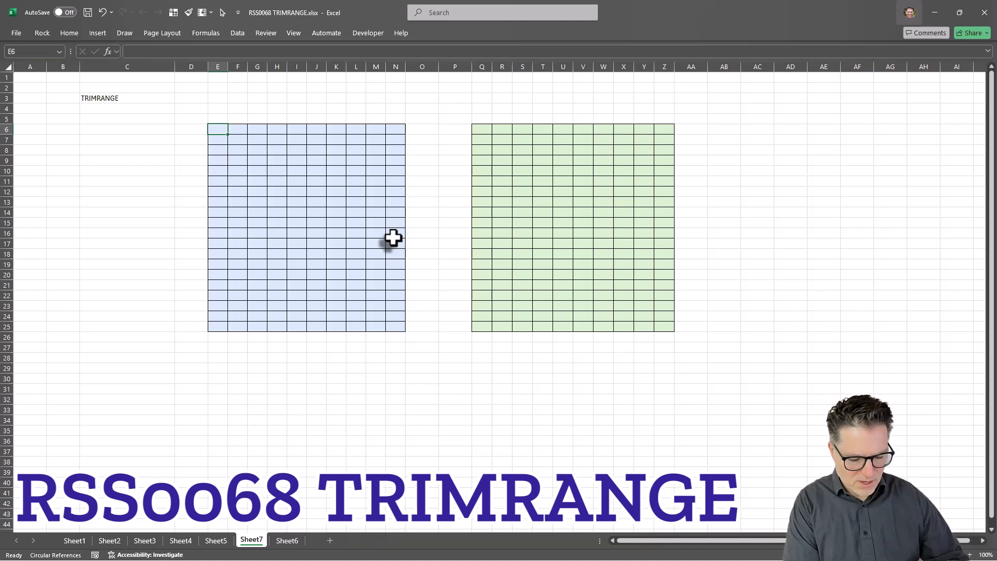
Enter the formula =RANDBETWEEN(1,99) in cell E6, the first cell of the blue grid
{"action": "type", "text": "=rand"}
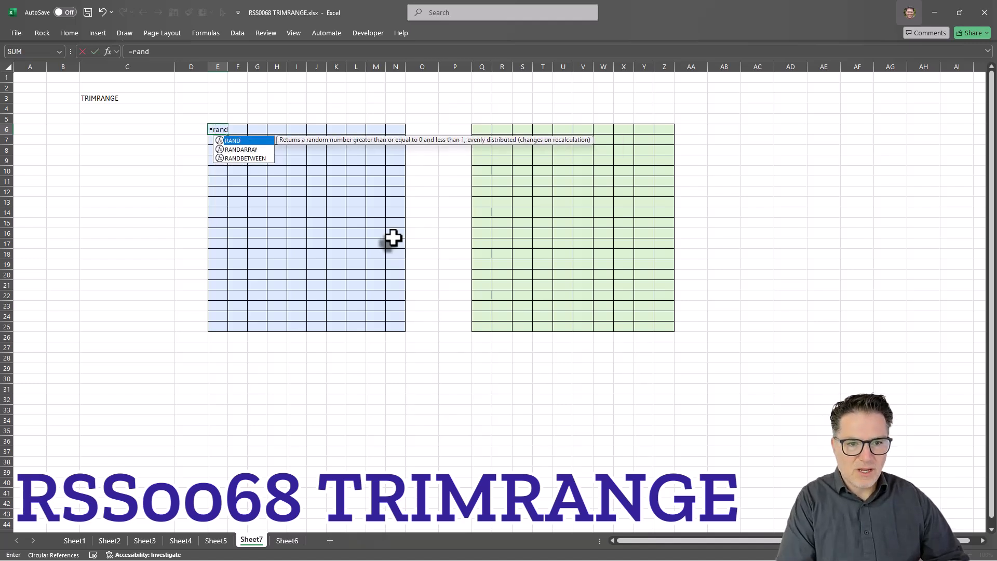
{"action": "key", "text": "Down"}
{"action": "key", "text": "Down"}
{"action": "key", "text": "Tab"}
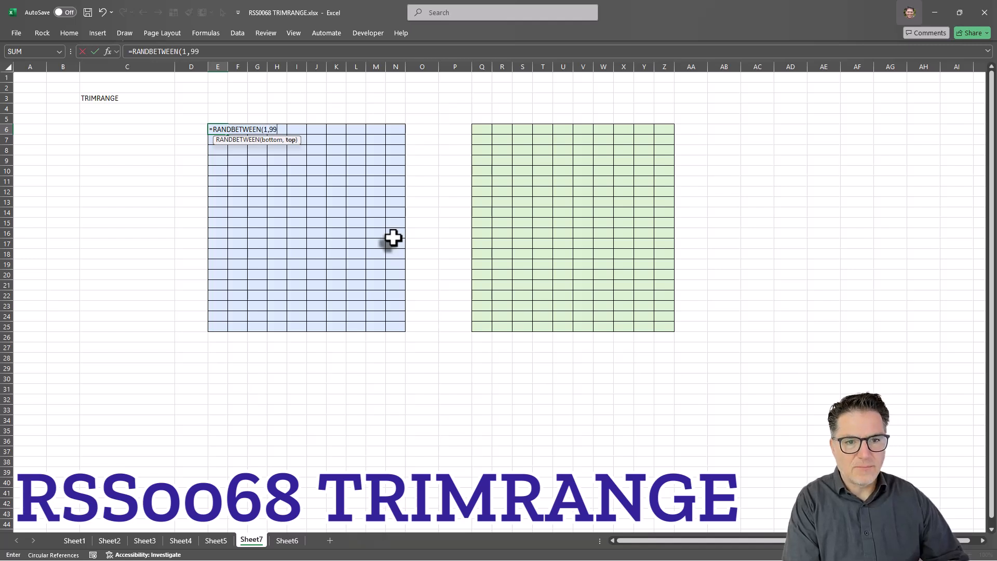
{"action": "type", "text": "1,99"}
{"action": "key", "text": "Tab"}
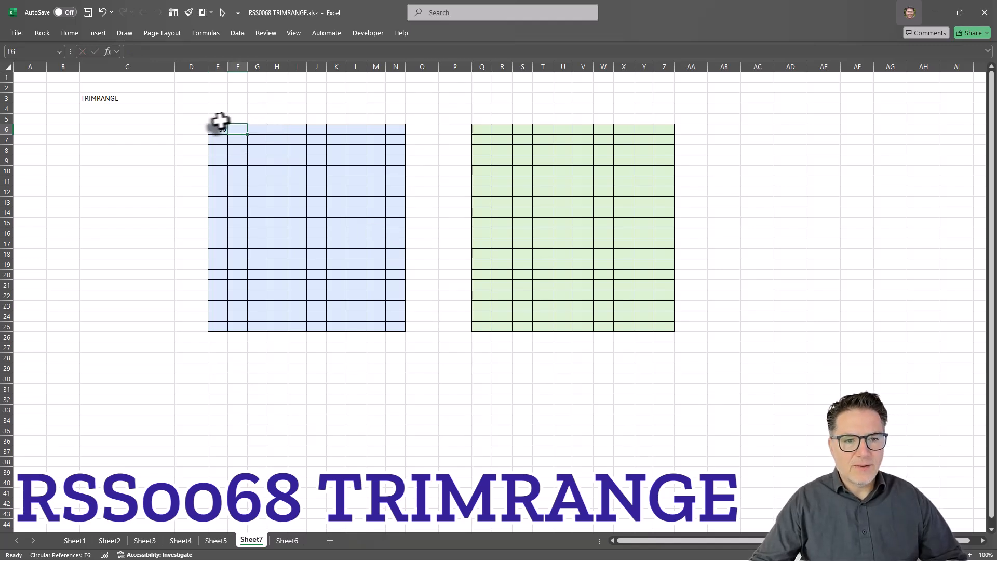
Fill the random number formula across E6:N25 and replace the formulas with their static values
{"action": "left_click_drag", "start_coordinate": [217, 128], "coordinate": [388, 323]}
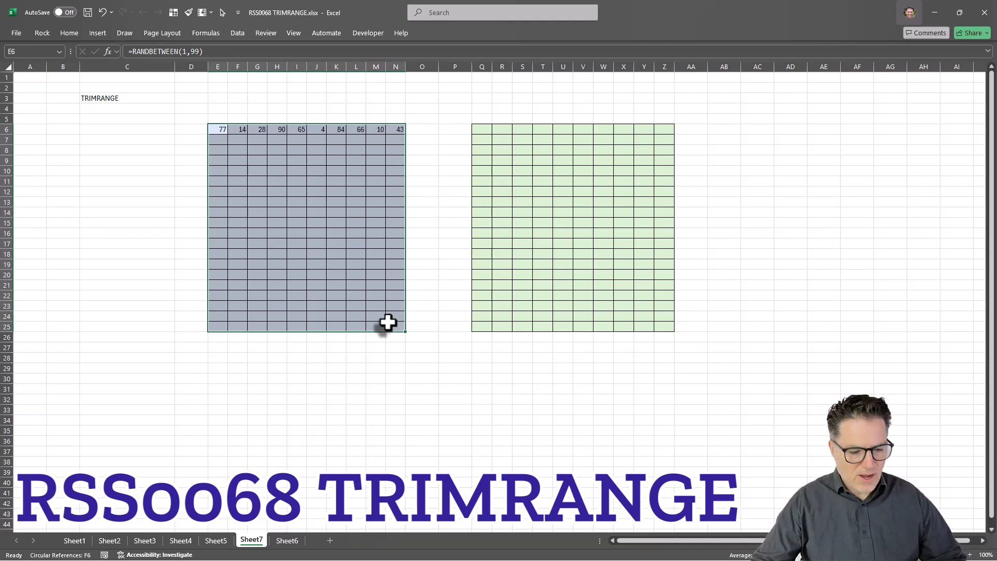
{"action": "key", "text": "ctrl+d"}
{"action": "key", "text": "ctrl+c"}
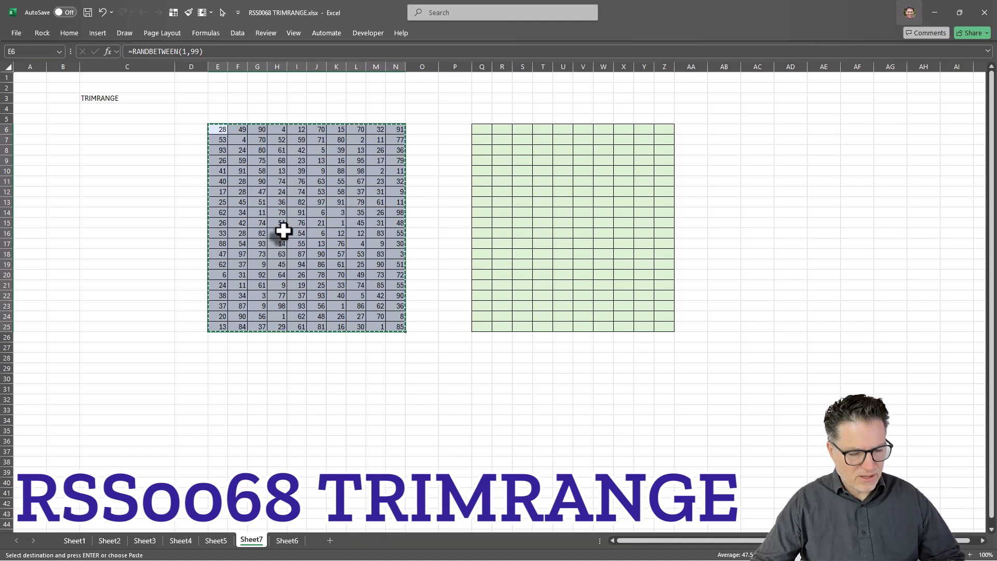
{"action": "key", "text": "ctrl+shift+v"}
{"action": "left_click", "coordinate": [283, 159]}
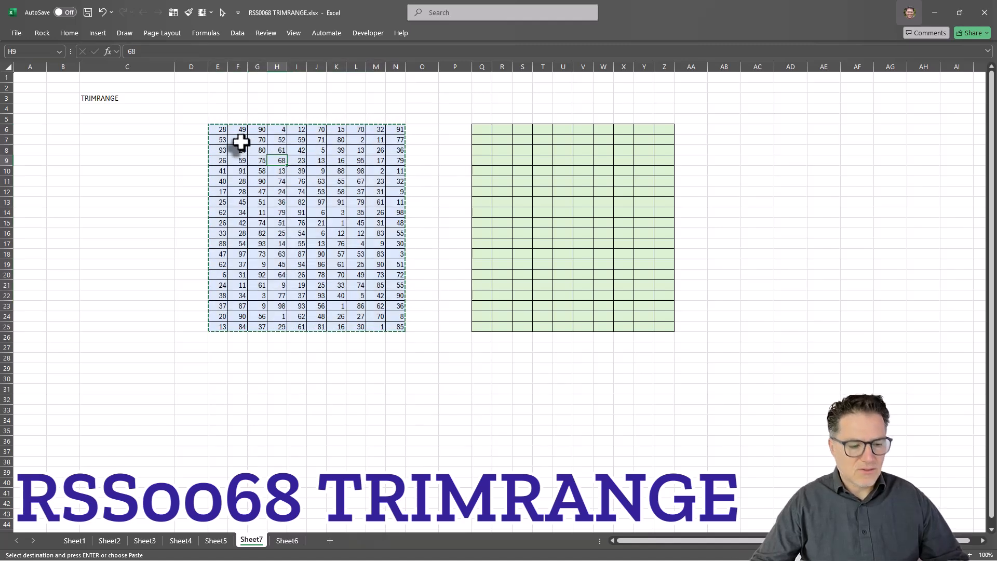
{"action": "key", "text": "Escape"}
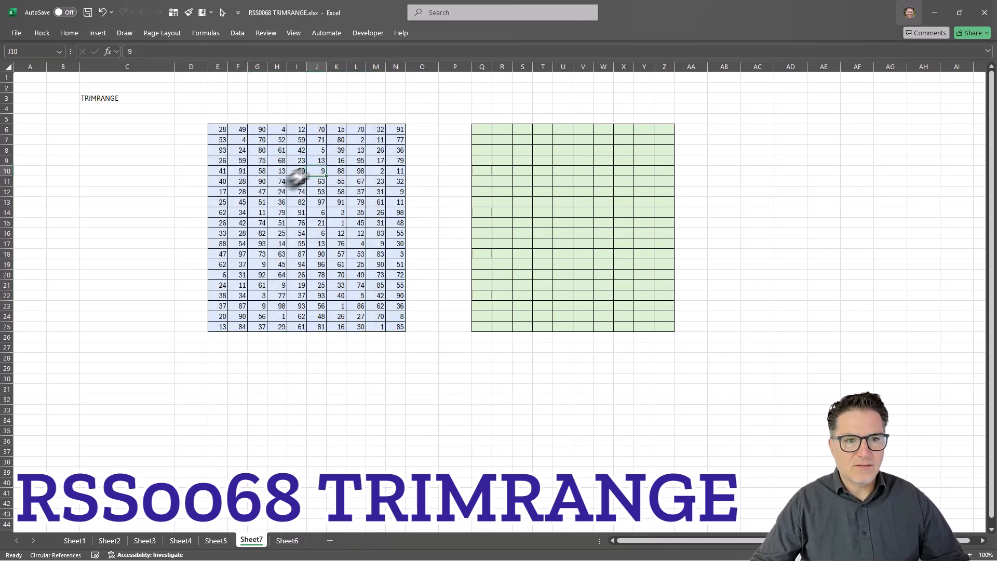
{"action": "left_click", "coordinate": [261, 204]}
{"action": "left_click", "coordinate": [340, 179]}
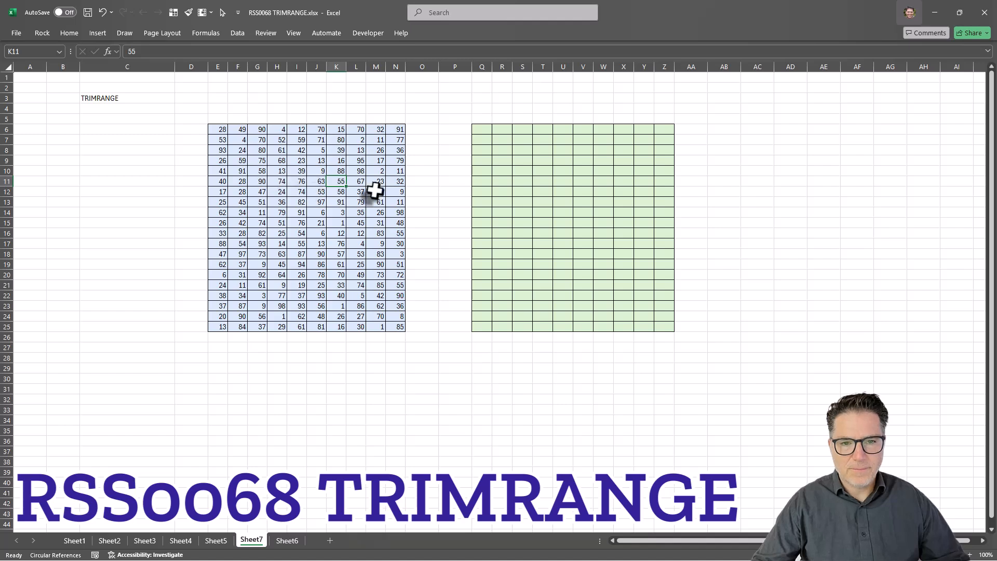
Write the formula =TRIMRANGE(E6:N25) in cell Q6, the first cell of the green grid
{"action": "left_click", "coordinate": [479, 131]}
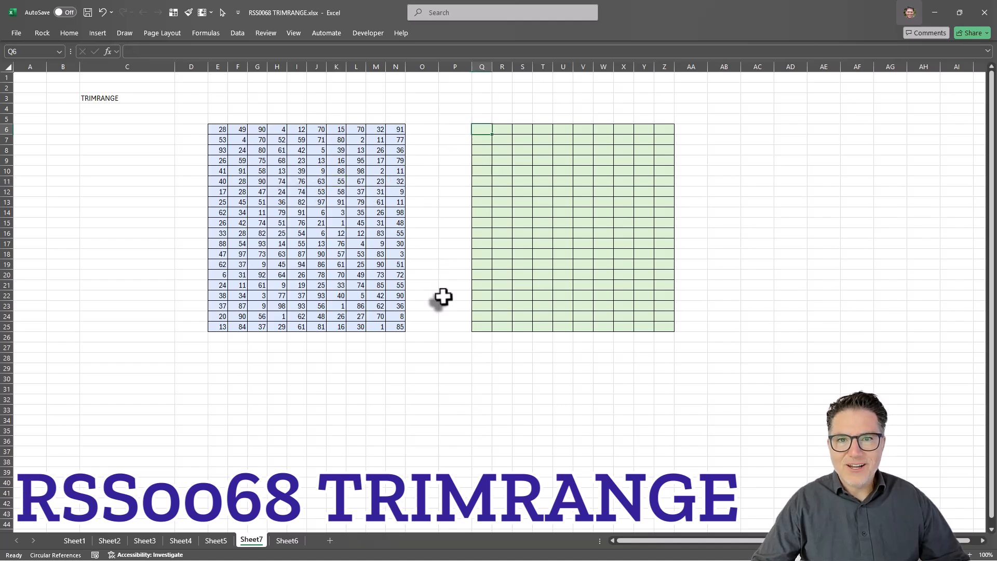
{"action": "type", "text": "="}
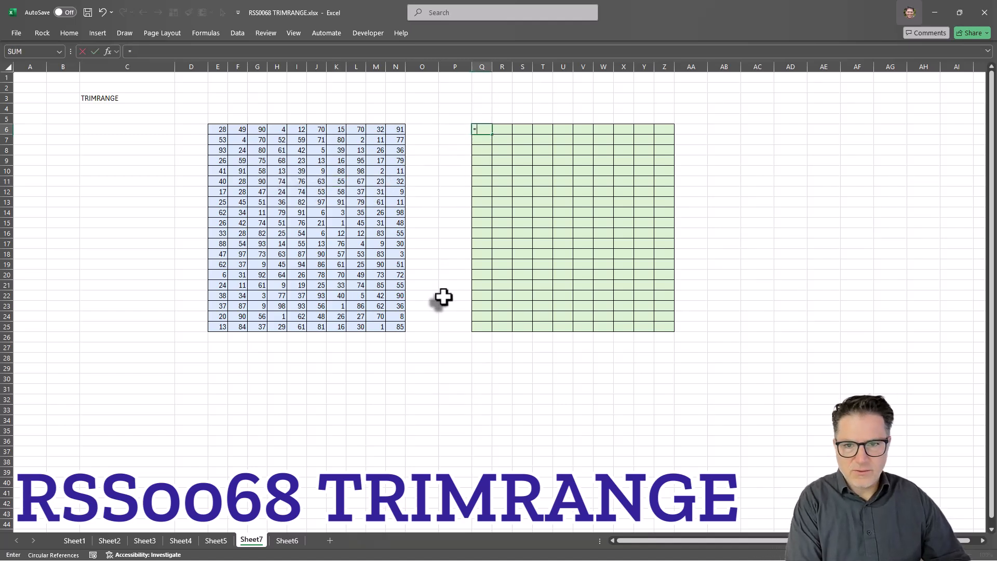
{"action": "type", "text": "tr"}
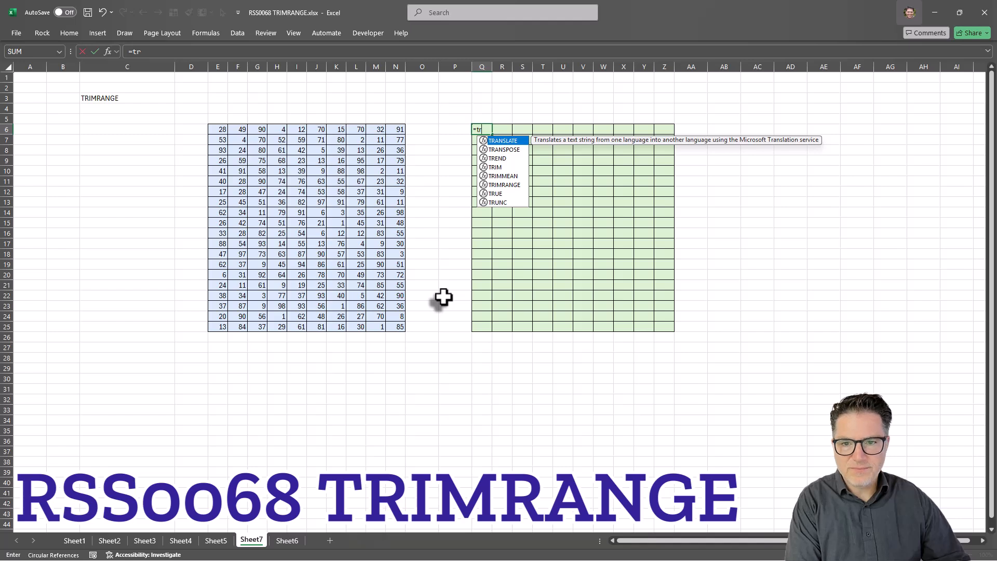
{"action": "type", "text": "imr"}
{"action": "key", "text": "Tab"}
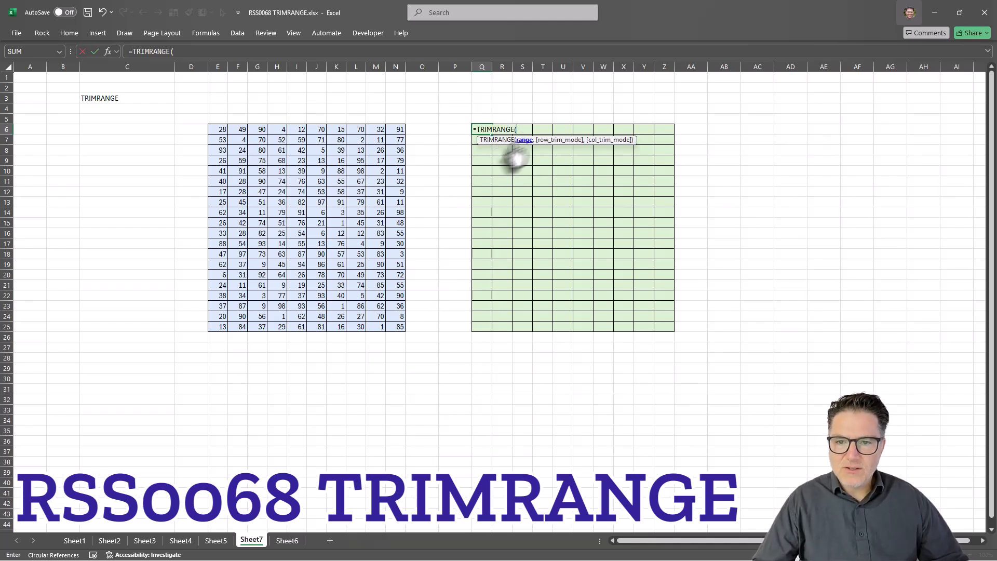
{"action": "left_click_drag", "start_coordinate": [221, 130], "coordinate": [398, 326]}
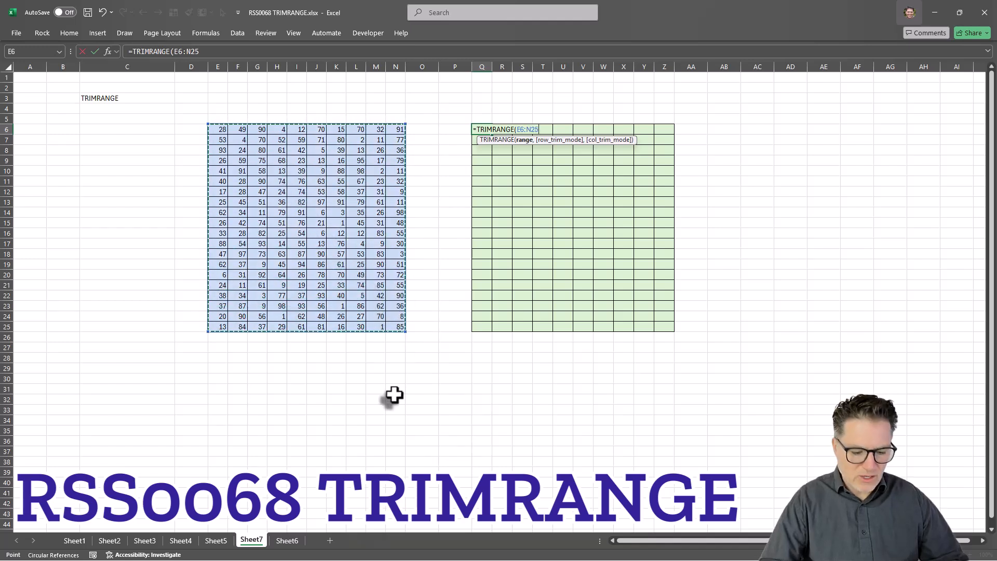
{"action": "type", "text": ")"}
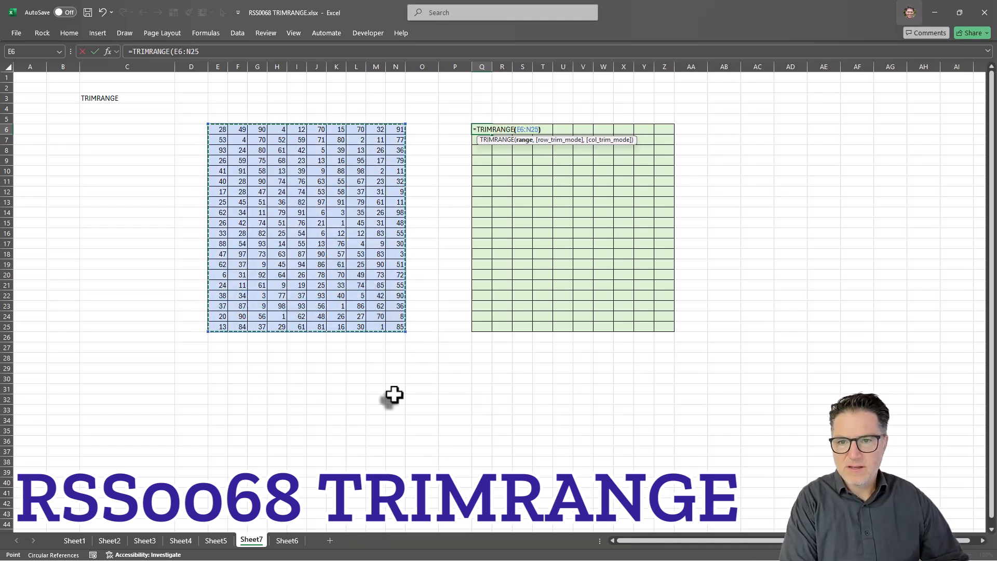
Examine the formula's optional row and column trim modes, then commit =TRIMRANGE(E6:N25) without them
{"action": "left_click", "coordinate": [539, 130]}
{"action": "type", "text": ","}
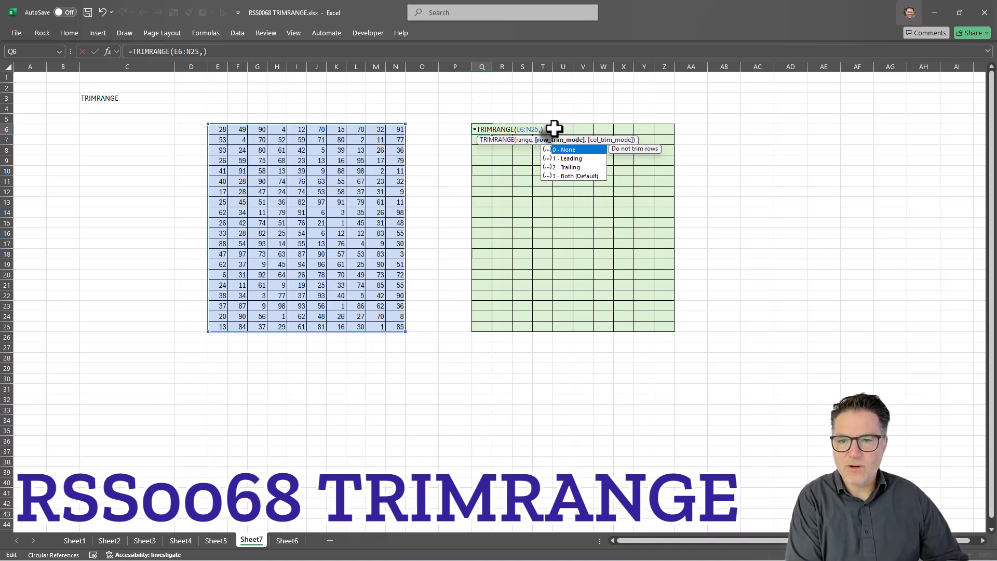
{"action": "type", "text": ","}
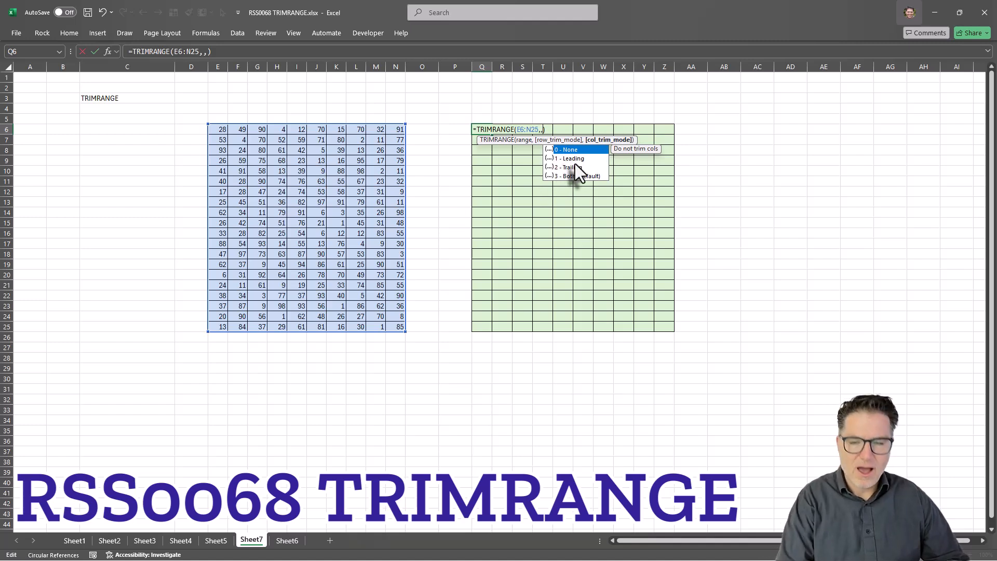
{"action": "key", "text": "BackSpace"}
{"action": "key", "text": "BackSpace"}
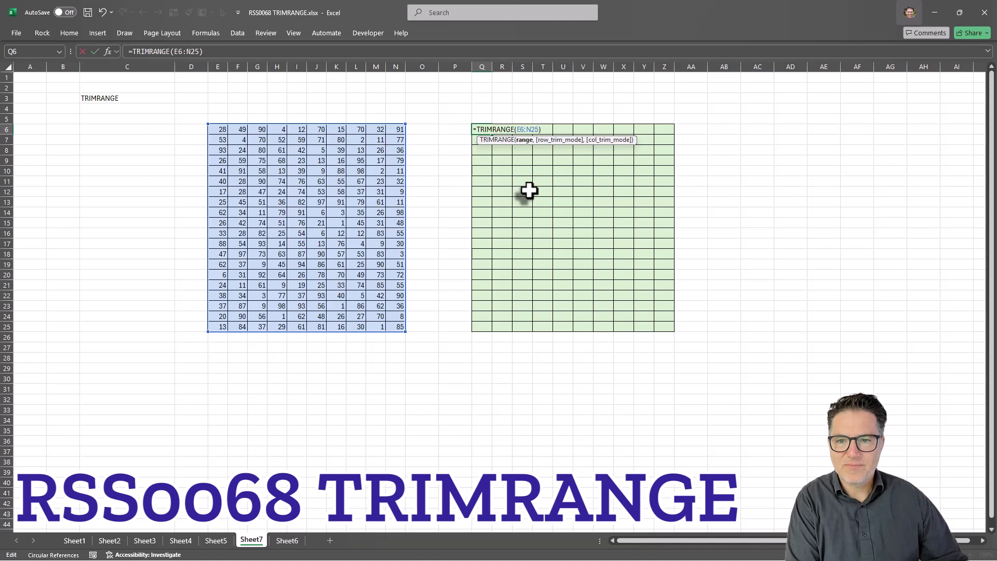
{"action": "key", "text": "Return"}
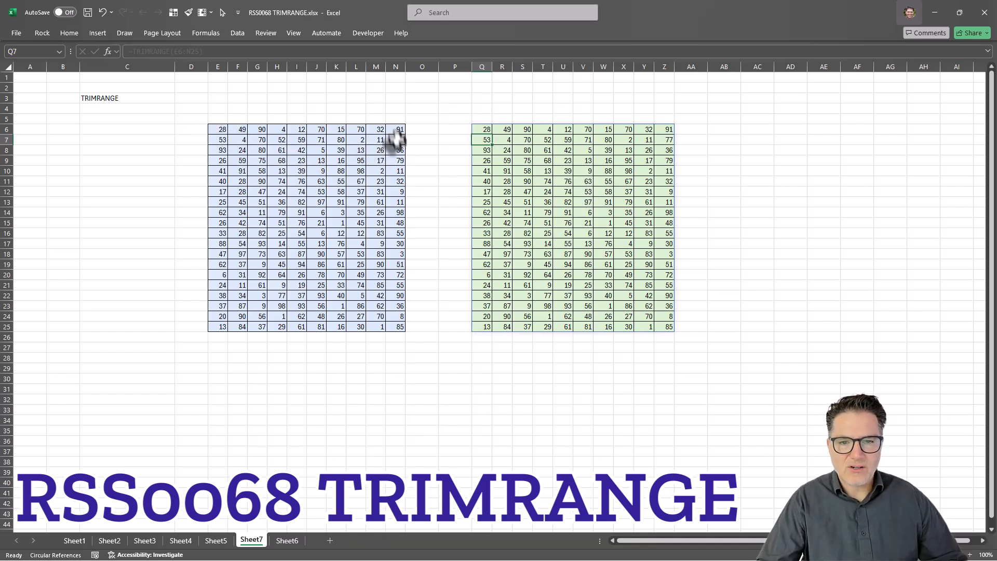
Clear the last column of the blue grid, N6:N25
{"action": "left_click", "coordinate": [399, 162]}
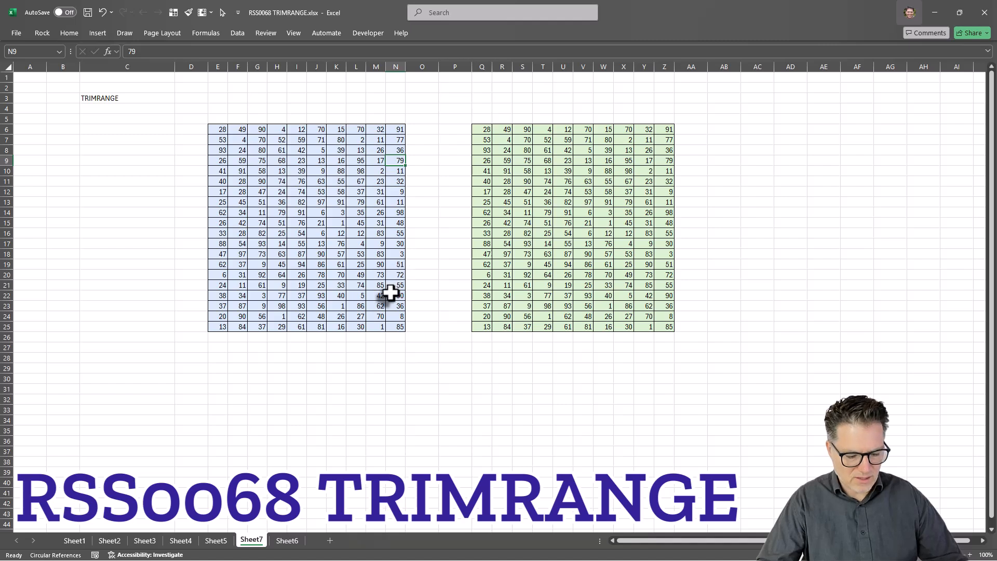
{"action": "left_click_drag", "start_coordinate": [399, 129], "coordinate": [400, 326]}
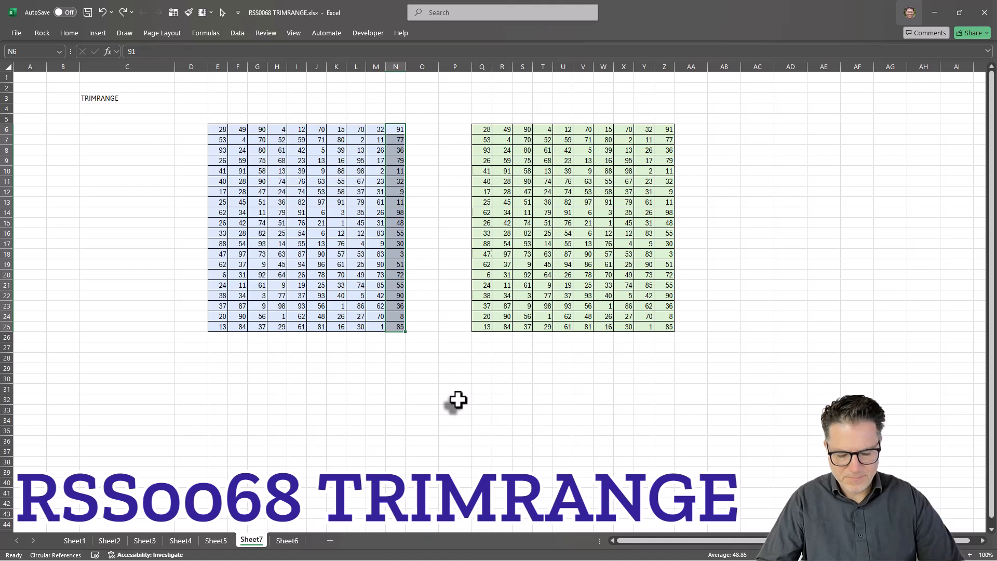
{"action": "key", "text": "Delete"}
{"action": "left_click", "coordinate": [467, 360]}
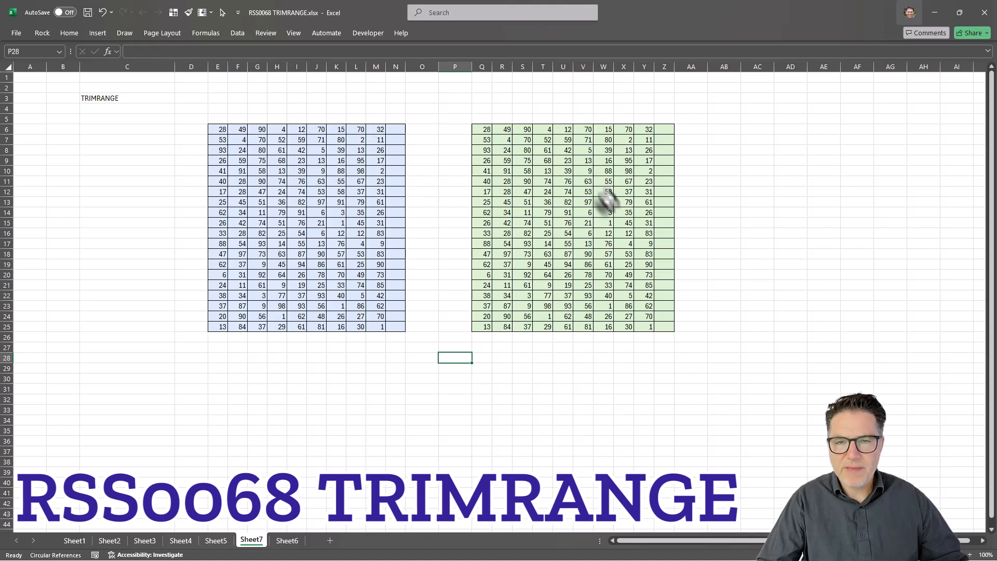
Clear K13, H16, I10:I11 and J12:J20 to create blanks inside the blue grid
{"action": "left_click", "coordinate": [483, 130]}
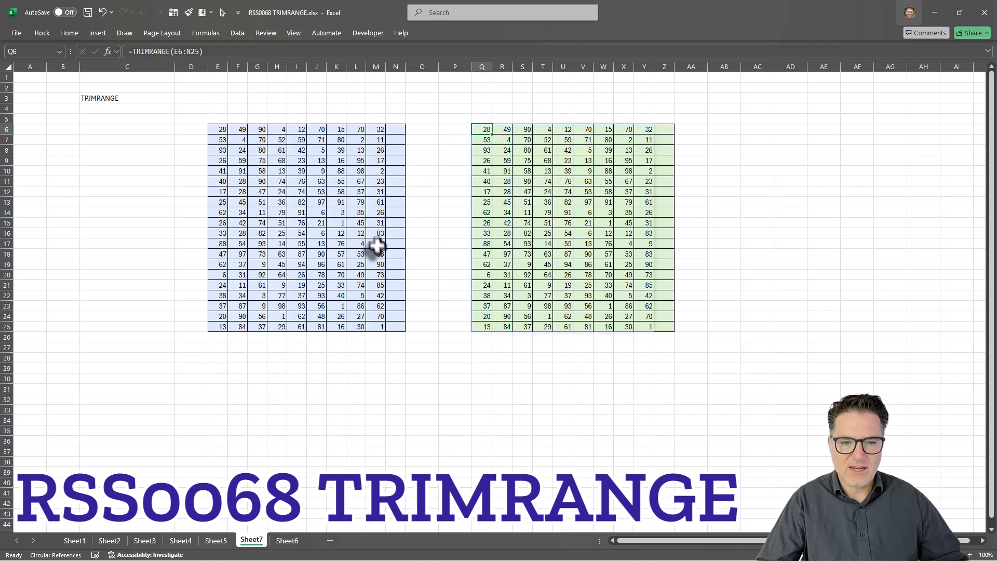
{"action": "left_click", "coordinate": [341, 202]}
{"action": "key", "text": "Delete"}
{"action": "left_click", "coordinate": [276, 234]}
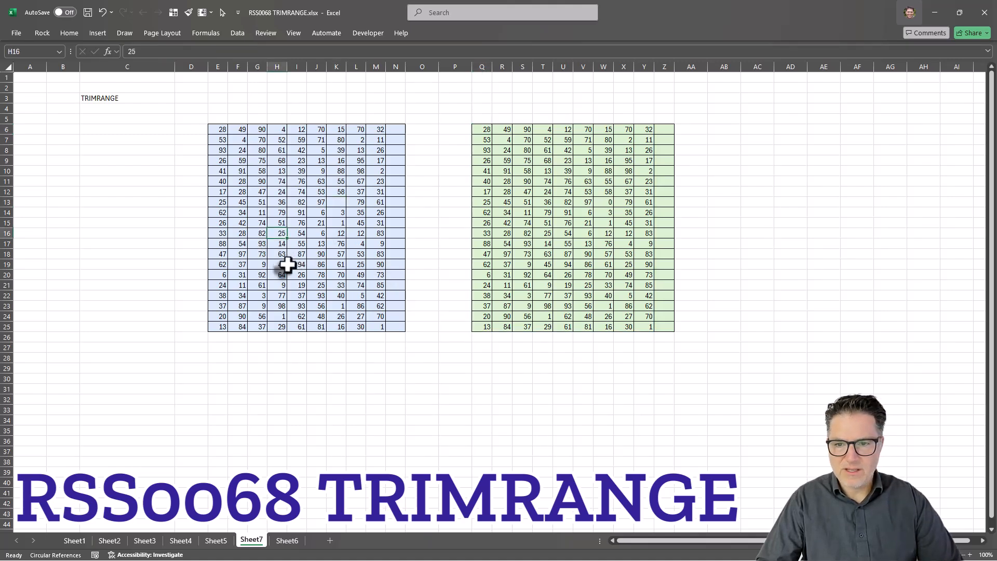
{"action": "key", "text": "Delete"}
{"action": "left_click_drag", "start_coordinate": [297, 172], "coordinate": [297, 182]}
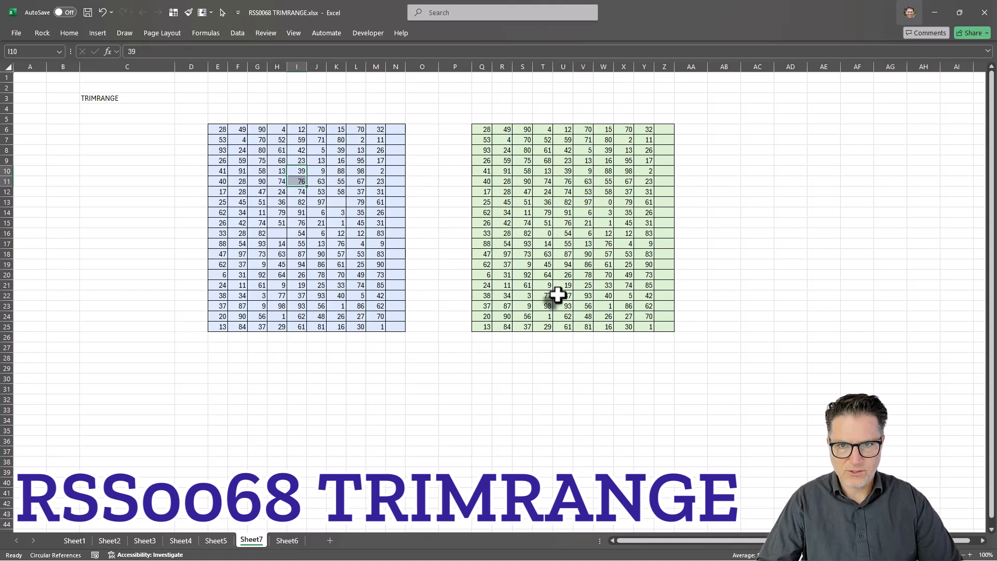
{"action": "key", "text": "Delete"}
{"action": "left_click_drag", "start_coordinate": [316, 192], "coordinate": [316, 275]}
{"action": "key", "text": "Delete"}
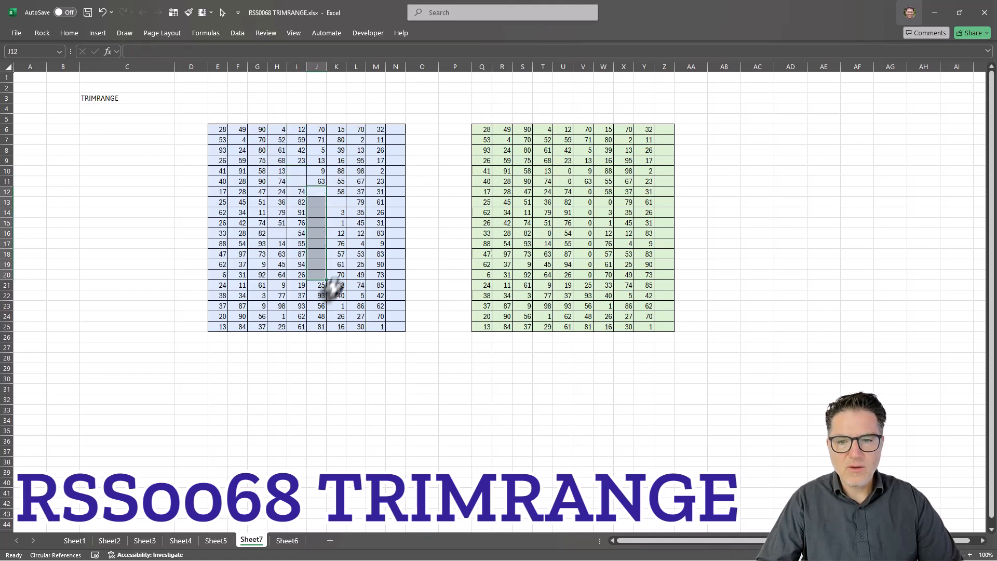
Clear cells E19 and G21 in the blue grid
{"action": "left_click", "coordinate": [222, 266]}
{"action": "key", "text": "Delete"}
{"action": "left_click", "coordinate": [254, 285]}
{"action": "key", "text": "Delete"}
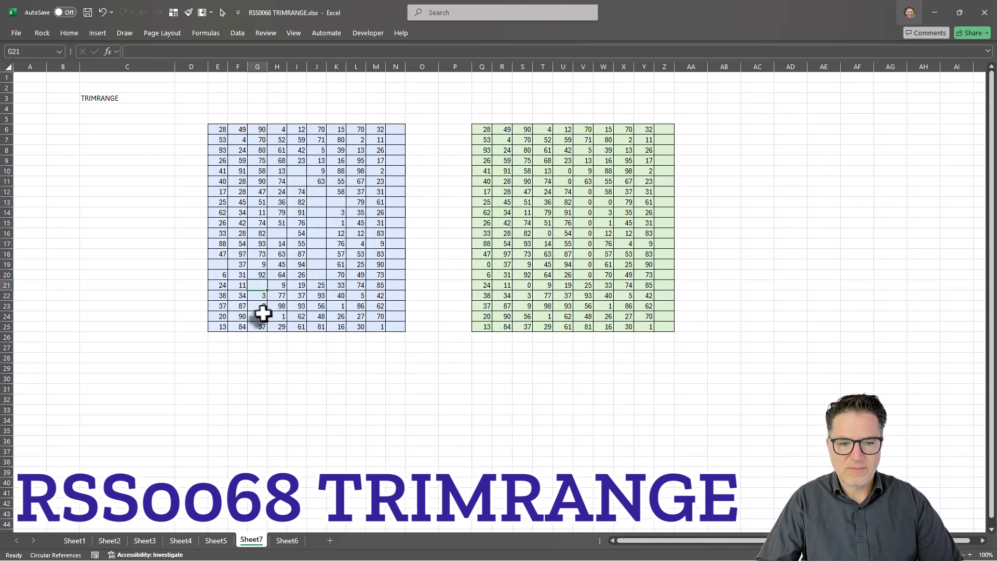
Clear the last two rows of data in the blue grid, E24:M25
{"action": "left_click", "coordinate": [292, 306]}
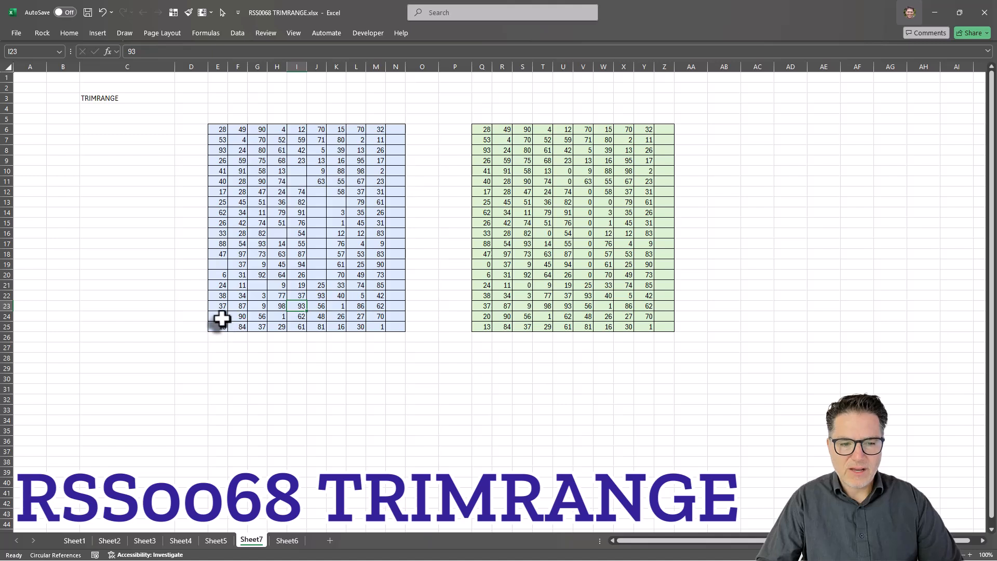
{"action": "left_click_drag", "start_coordinate": [219, 318], "coordinate": [375, 328]}
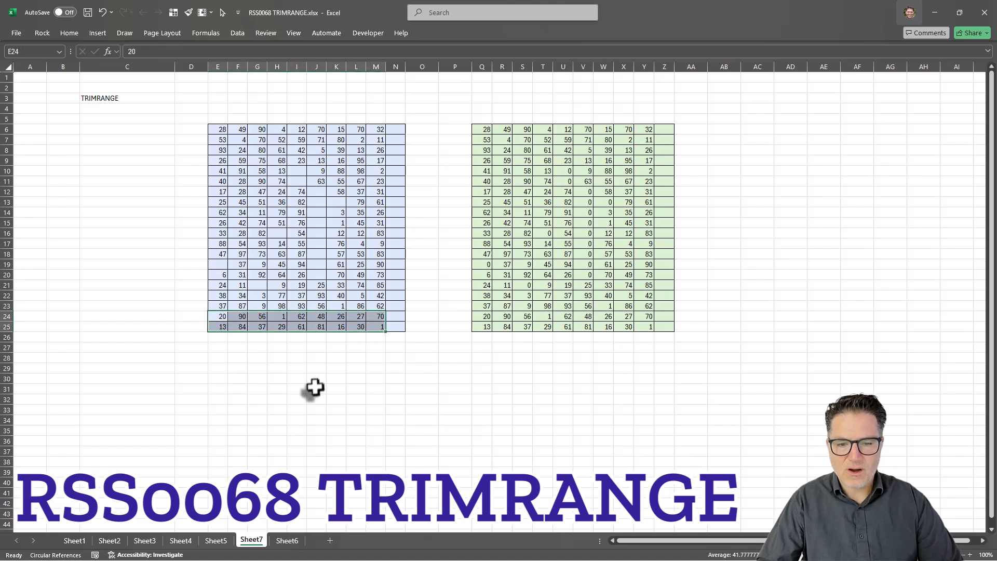
{"action": "key", "text": "Delete"}
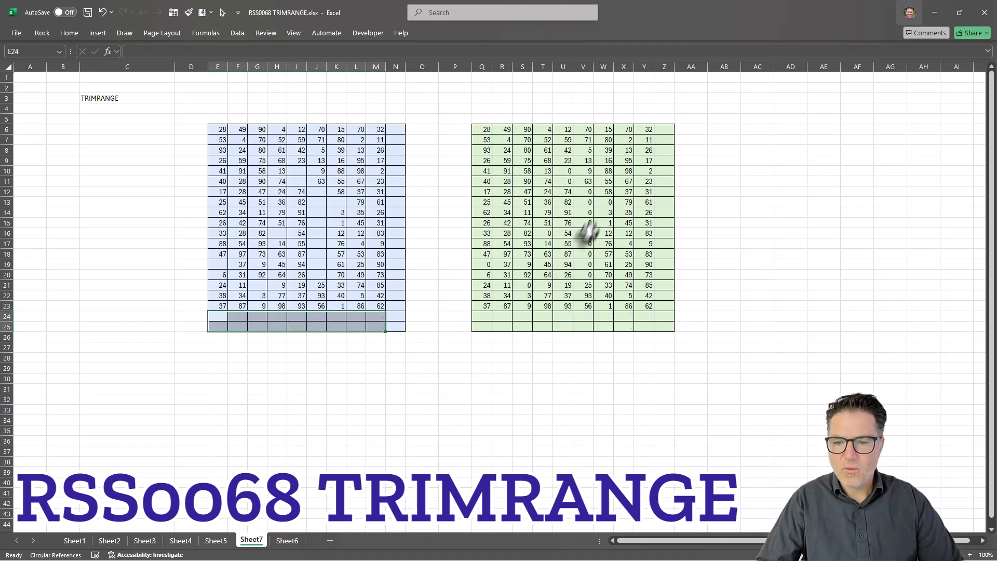
Review the range reference in the TRIMRANGE formula in cell Q6
{"action": "left_click", "coordinate": [483, 131]}
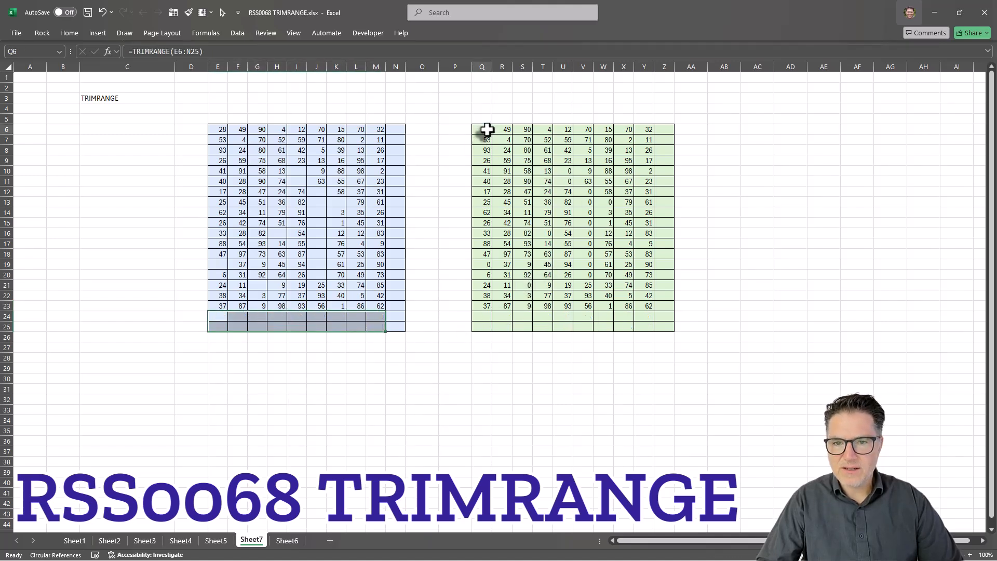
{"action": "left_click", "coordinate": [216, 52]}
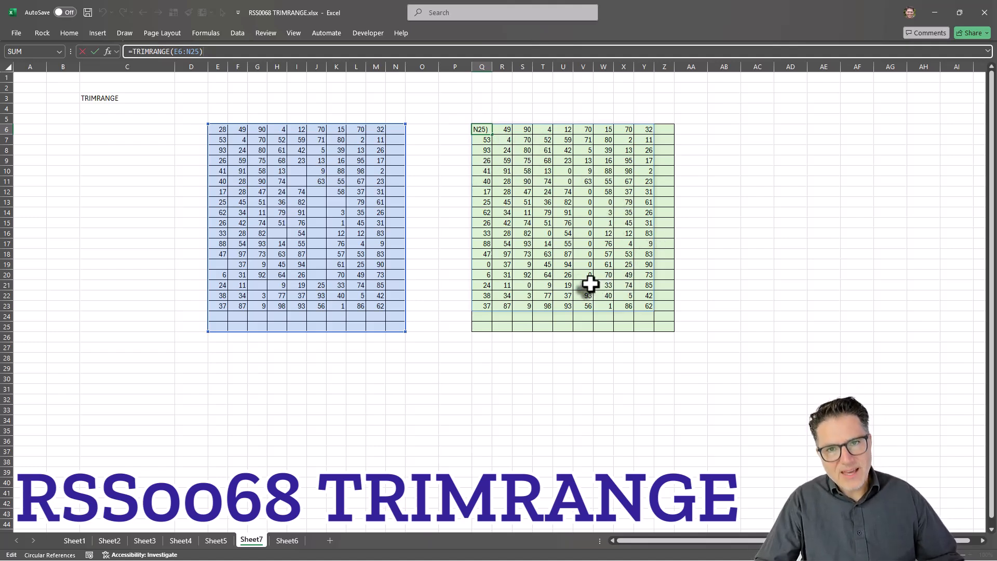
{"action": "key", "text": "Tab"}
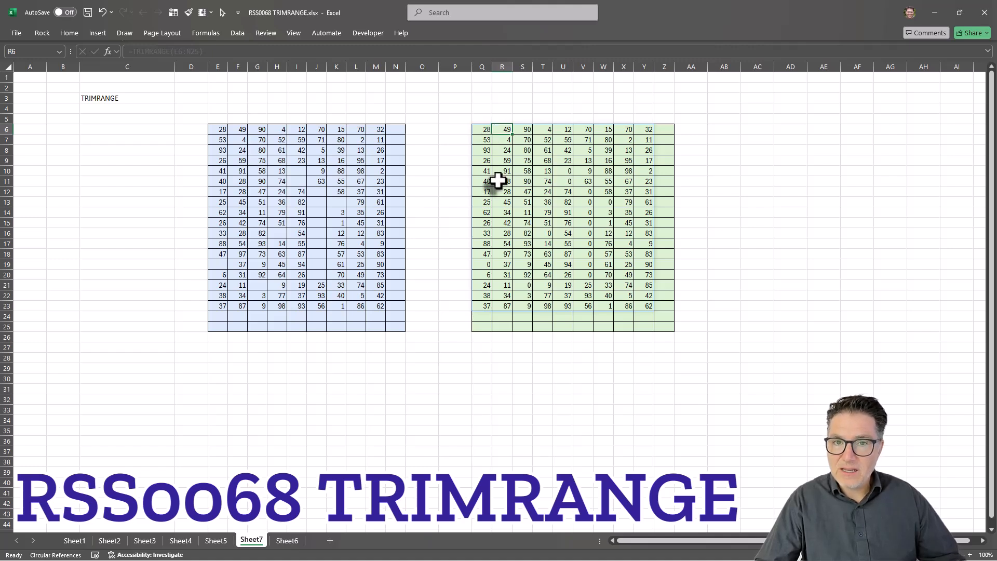
Clear the first column of data in the blue grid, E6:E23, and select the formula cell Q6
{"action": "left_click_drag", "start_coordinate": [222, 131], "coordinate": [222, 302]}
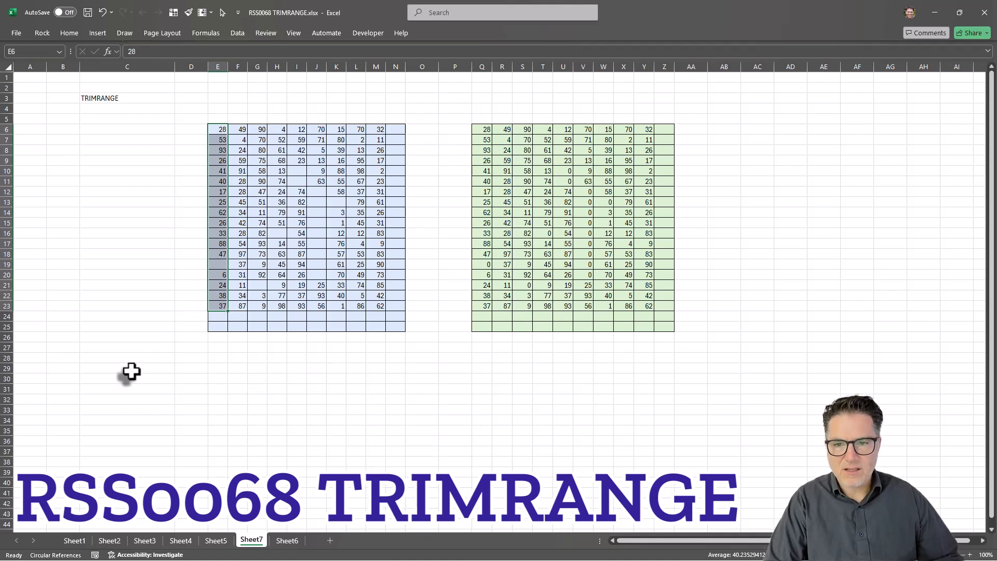
{"action": "key", "text": "Delete"}
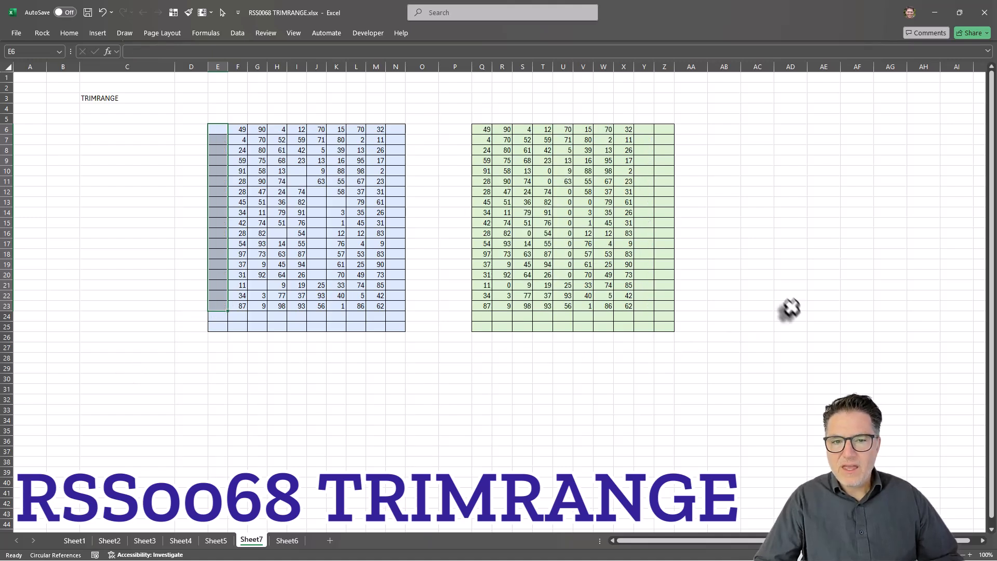
{"action": "left_click", "coordinate": [484, 129]}
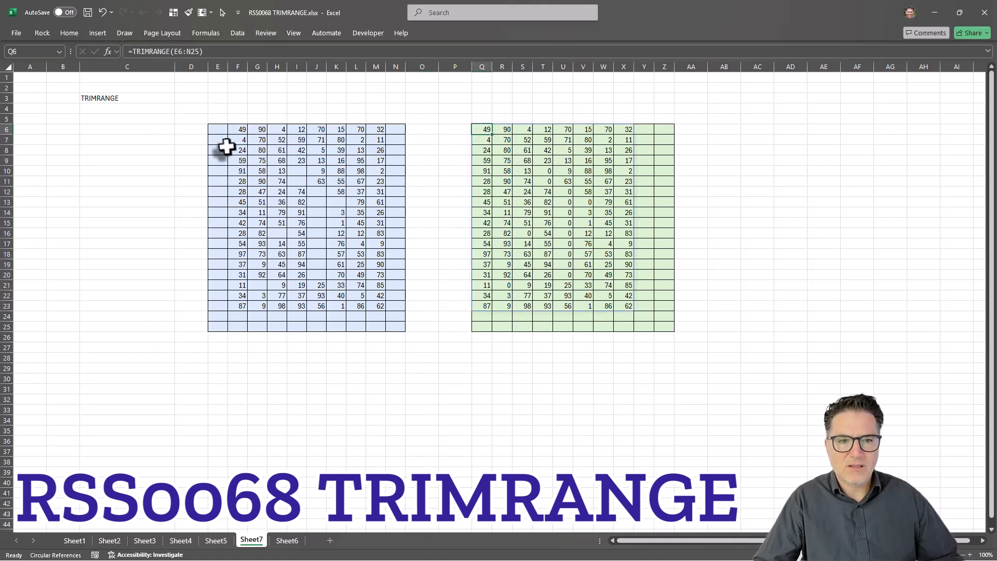
Clear the first row of data in the blue grid, F6:M6
{"action": "left_click", "coordinate": [217, 130]}
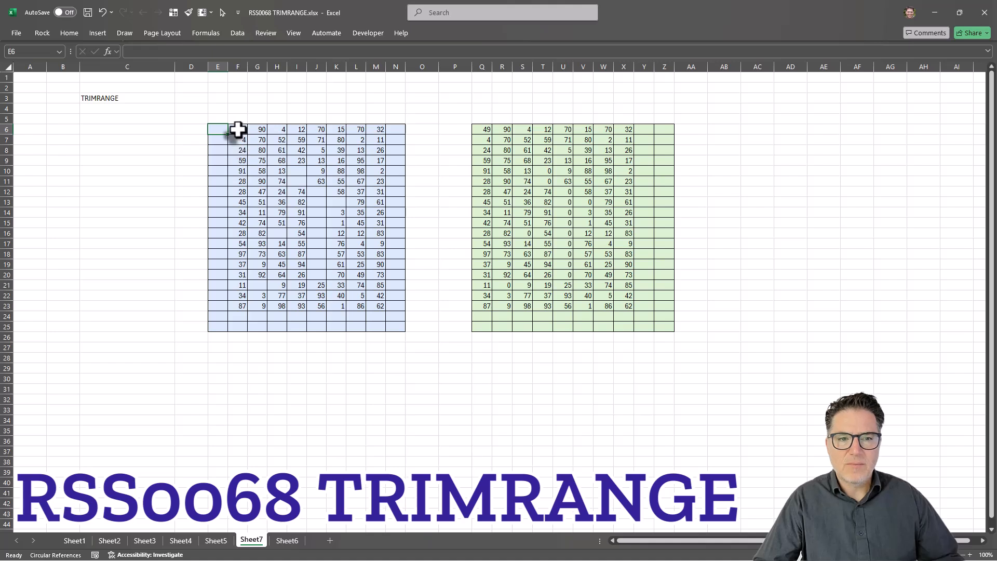
{"action": "left_click_drag", "start_coordinate": [237, 131], "coordinate": [382, 131]}
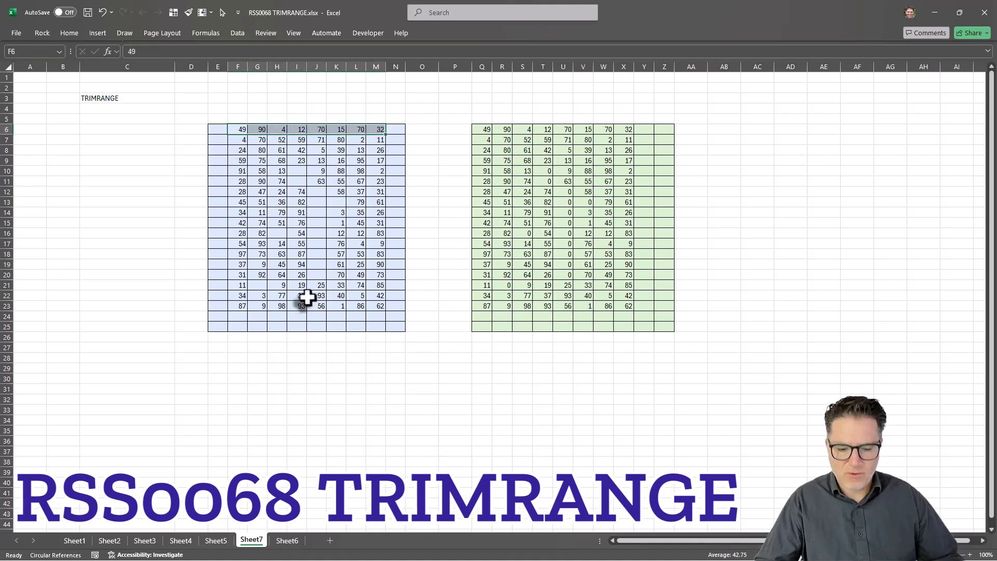
{"action": "key", "text": "Delete"}
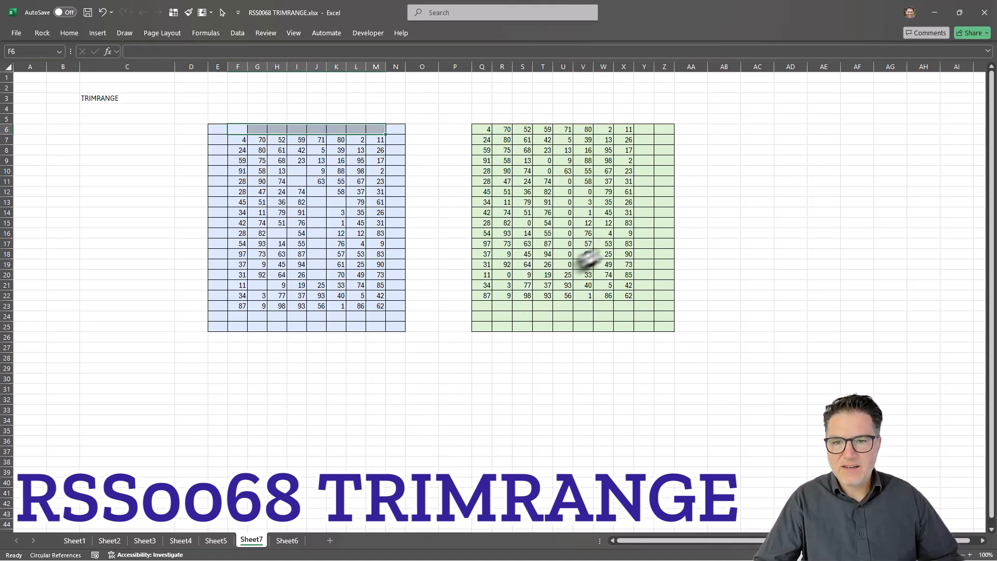
Compare the trimmed results in the green grid, starting at formula cell Q6, with the full source range E6:N25
{"action": "left_click", "coordinate": [483, 130]}
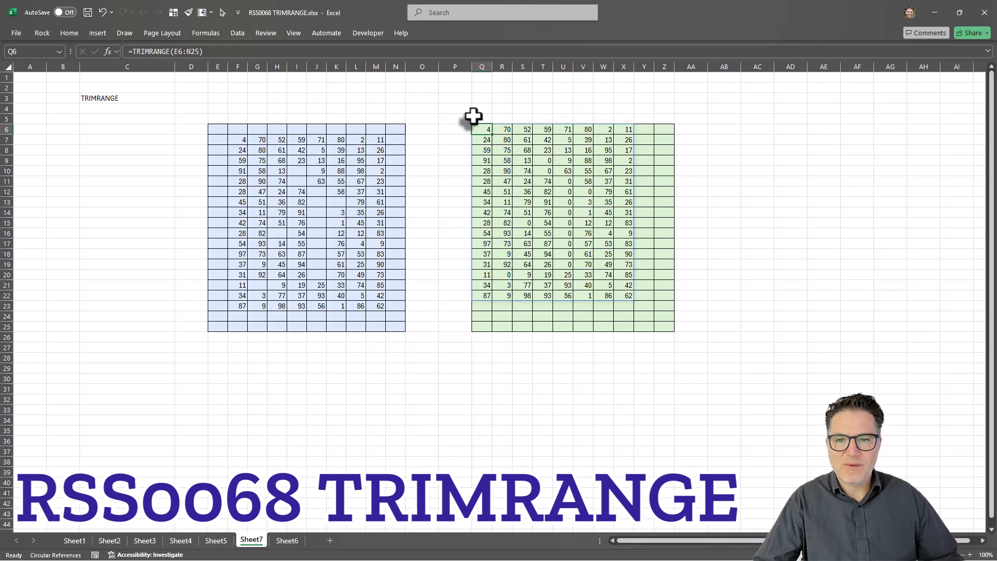
{"action": "left_click_drag", "start_coordinate": [476, 134], "coordinate": [618, 294]}
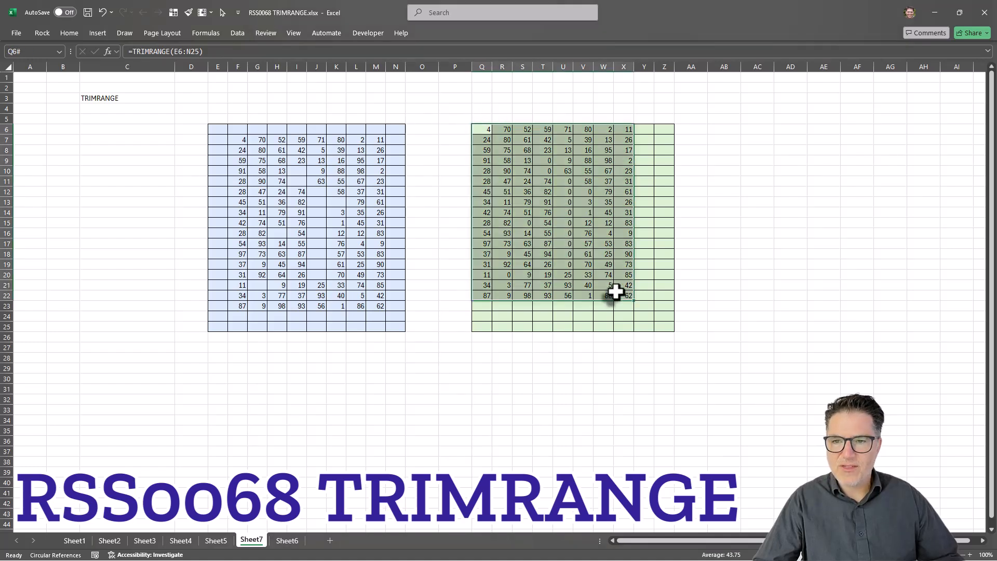
{"action": "left_click_drag", "start_coordinate": [214, 129], "coordinate": [396, 329]}
{"action": "left_click", "coordinate": [490, 133]}
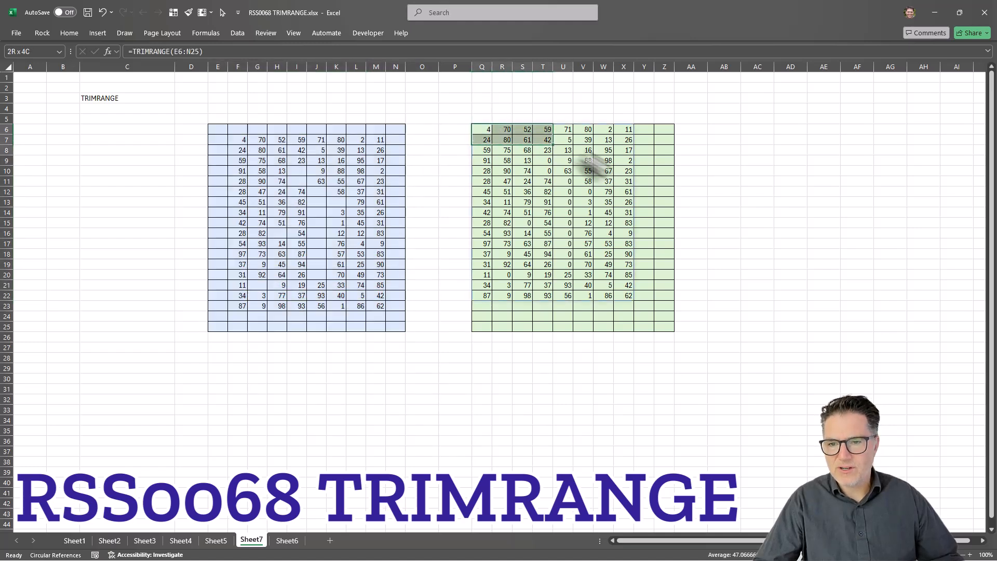
{"action": "left_click", "coordinate": [789, 139]}
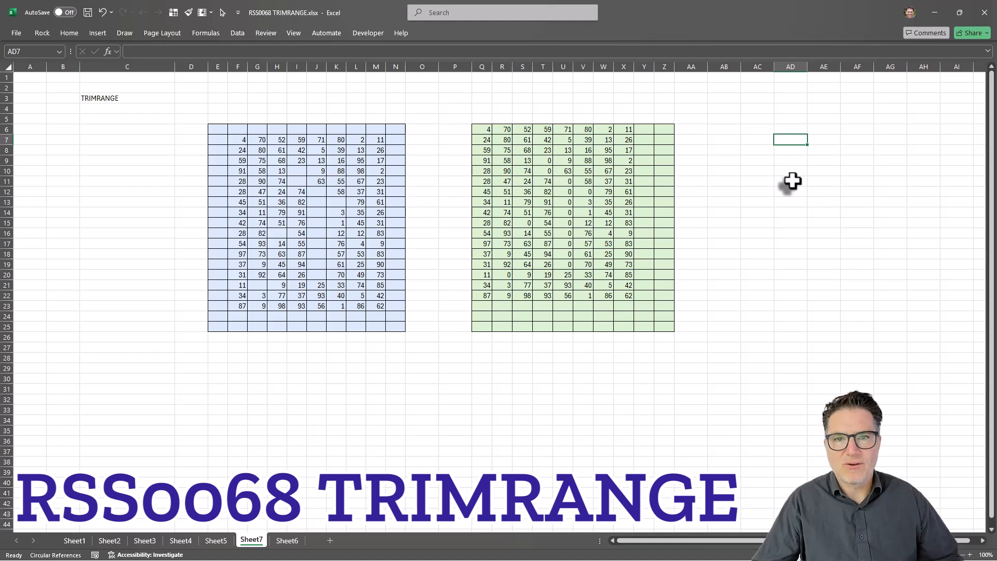